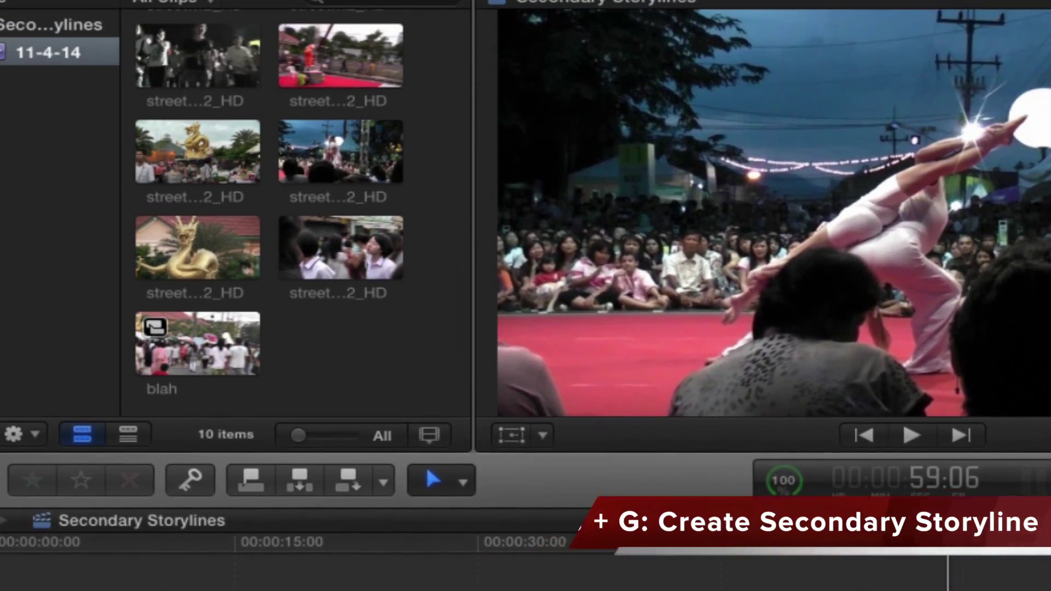
Create a storyline from the three selected connected clips and move it as a unit to start slightly after 00:00:15:00
left_click(425, 22)
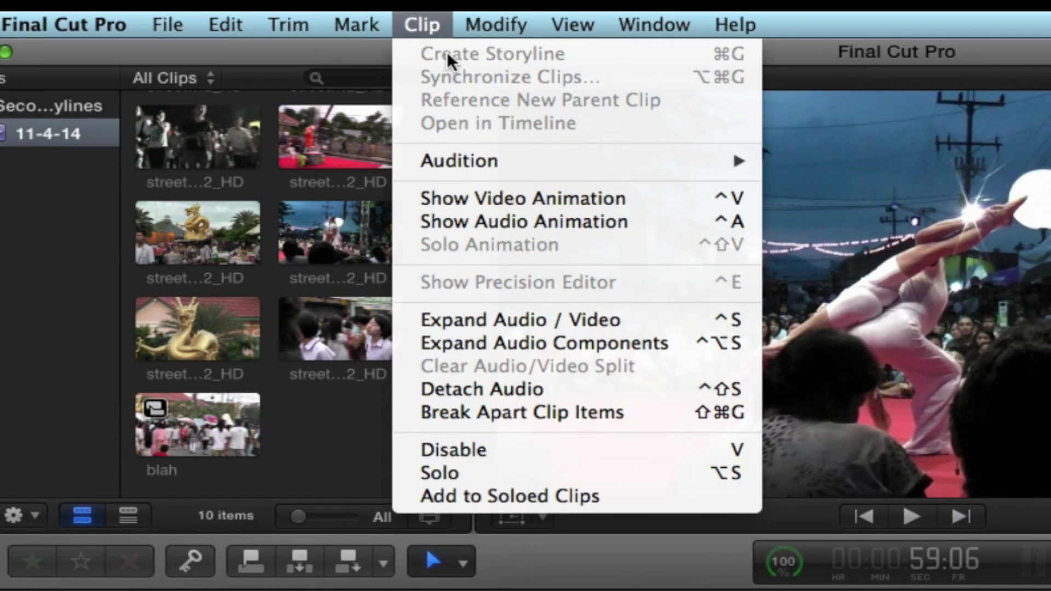
left_click(618, 60)
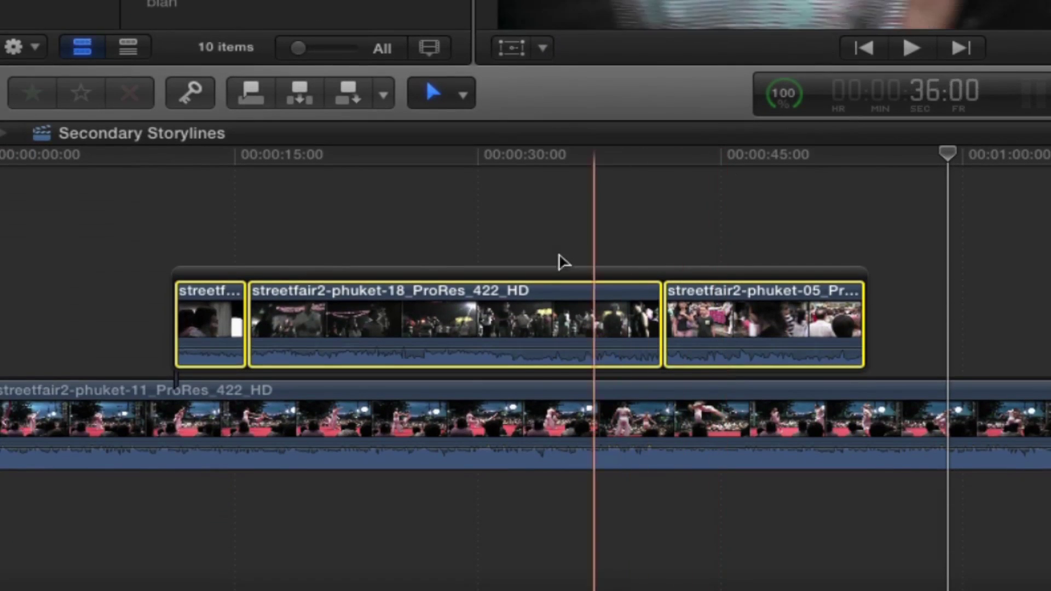
left_click_drag(557, 272, 633, 274)
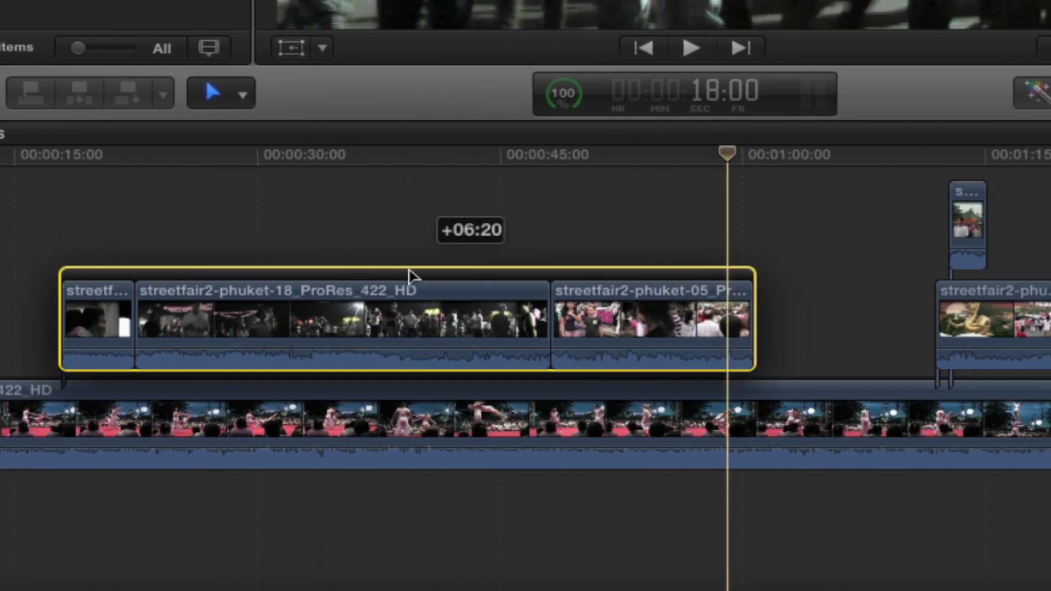
left_click_drag(413, 275, 259, 272)
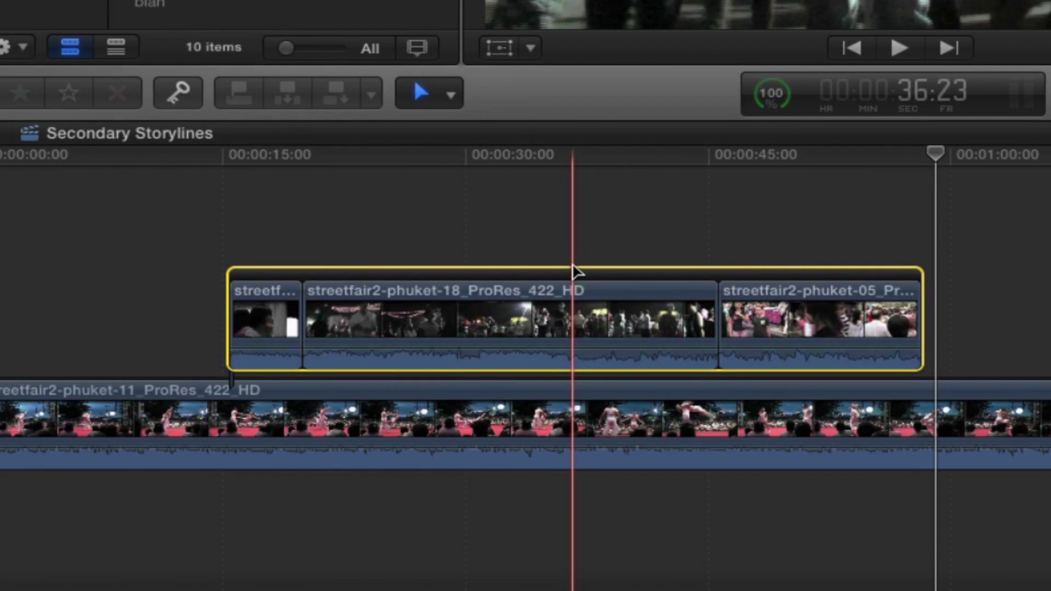
Break the storyline apart and shift the first clip and streetfair2-phuket-18 earlier, leaving gaps between the three clips
key("shift+super+g")
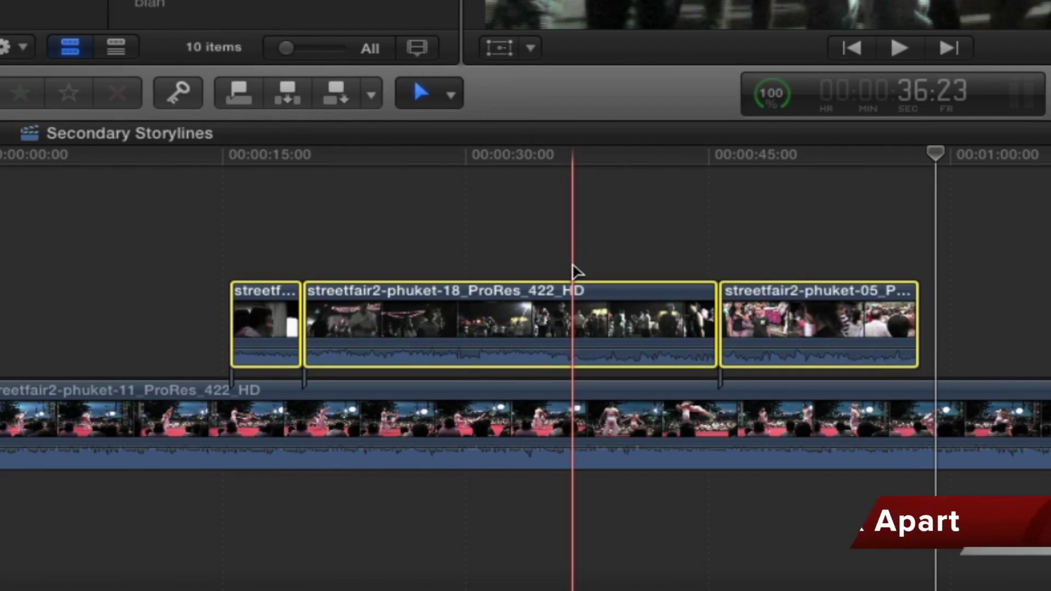
left_click(660, 213)
left_click_drag(266, 292, 187, 291)
left_click_drag(540, 290, 516, 290)
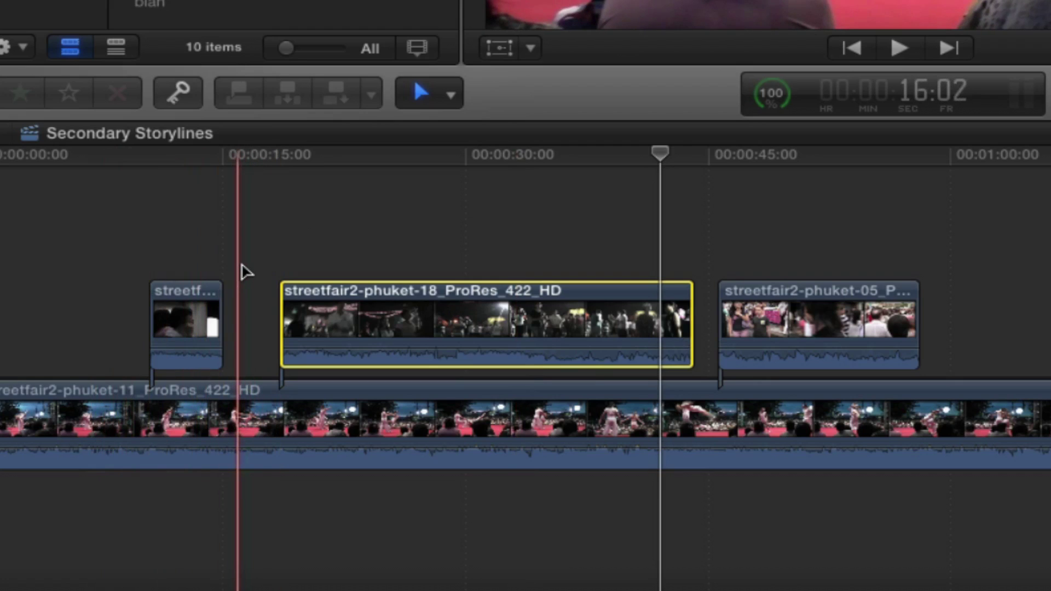
Select the three separated connected clips and create a storyline that spans the gaps between them
left_click(94, 240)
left_click_drag(94, 239, 981, 340)
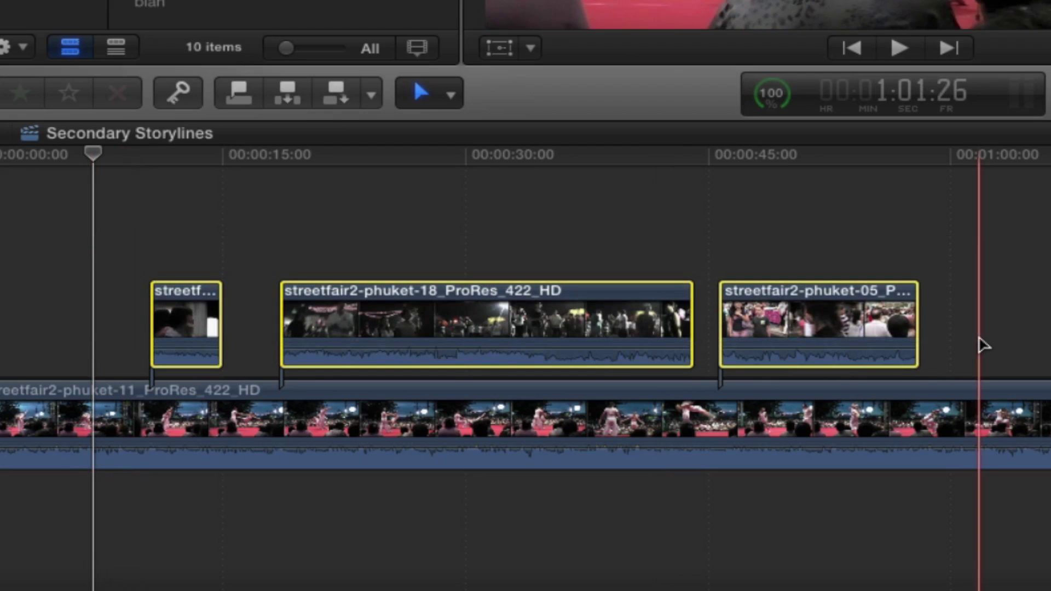
key("super+g")
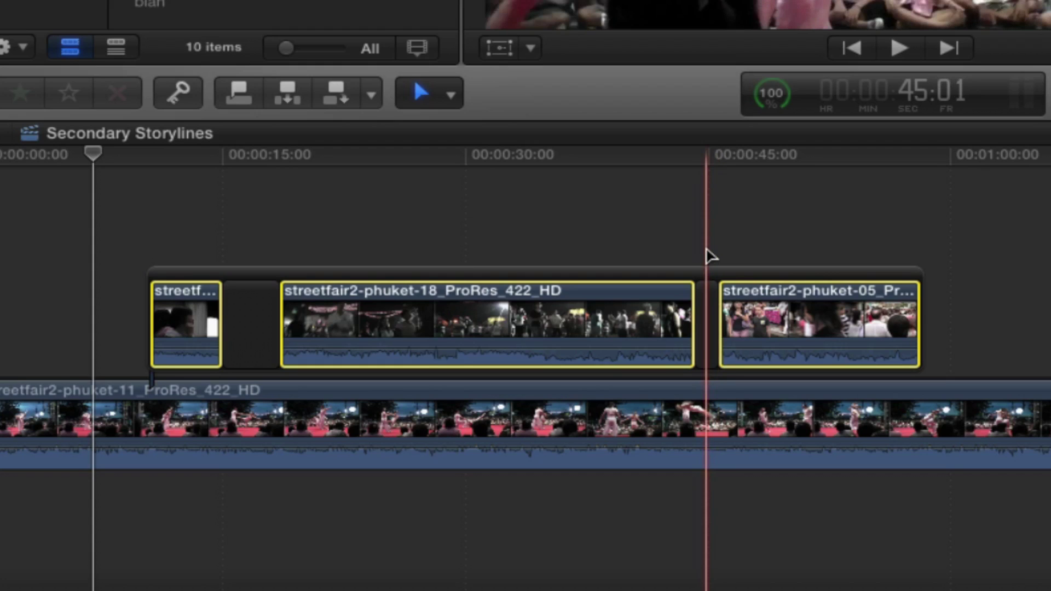
Break the gapped storyline apart into individual connected clips and deselect them
key("super+shift+g")
key("space")
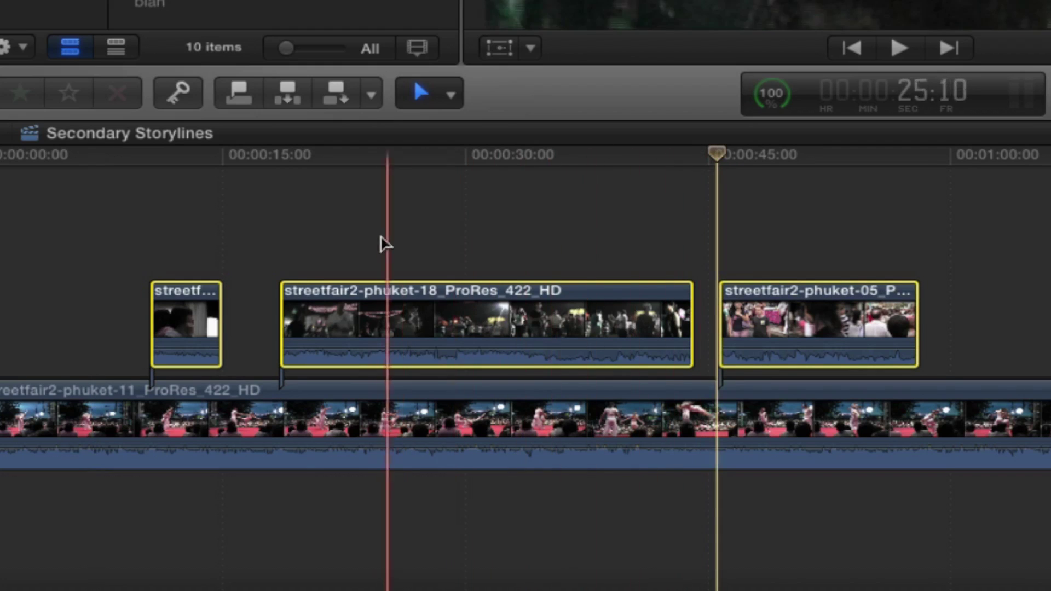
left_click(355, 232)
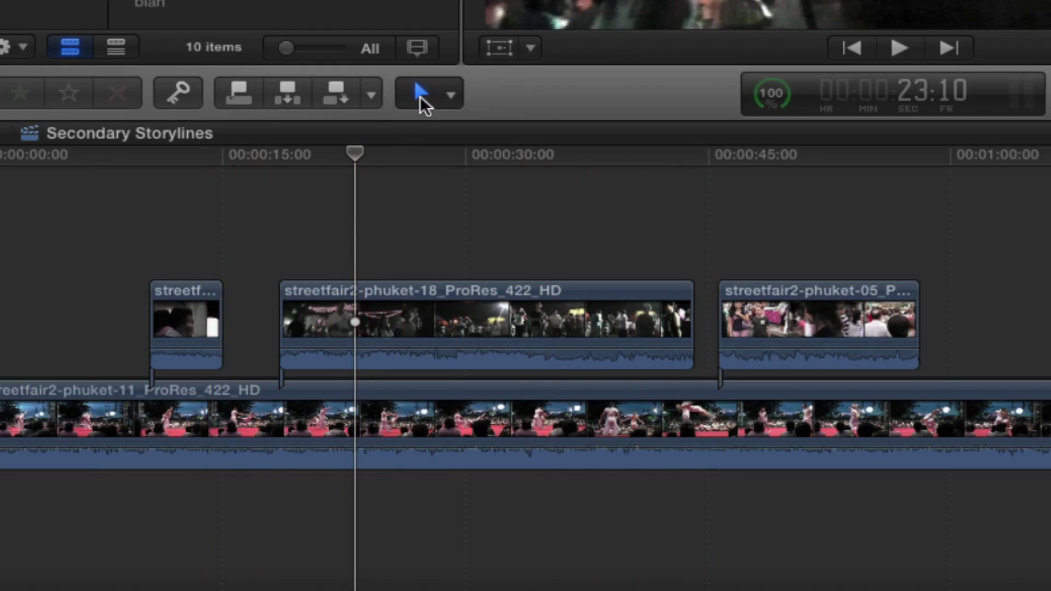
Close the gaps between the three connected clips by moving each one up against its neighbour
left_click(425, 99)
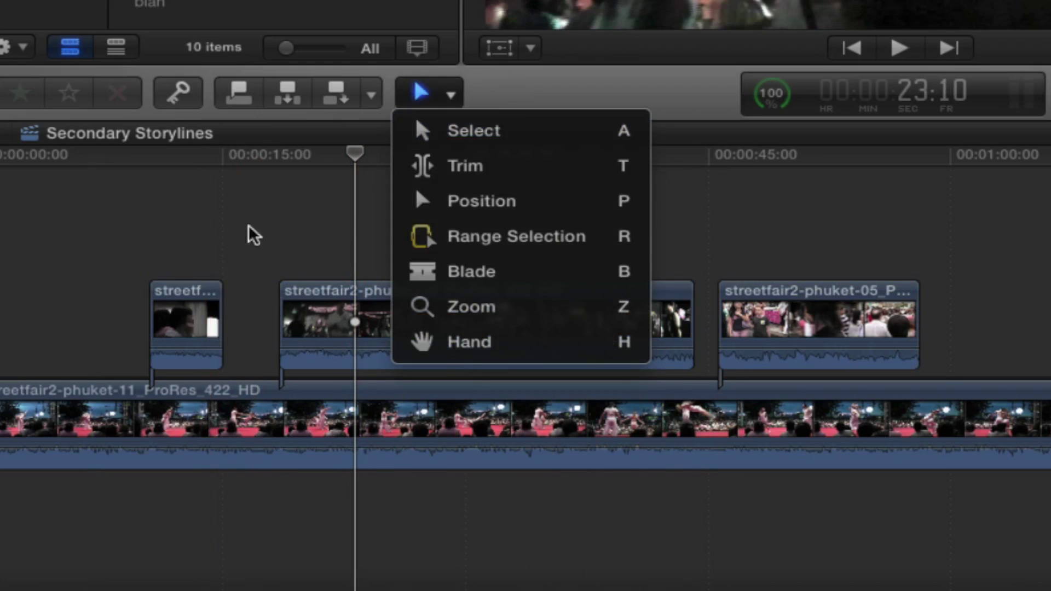
left_click(181, 295)
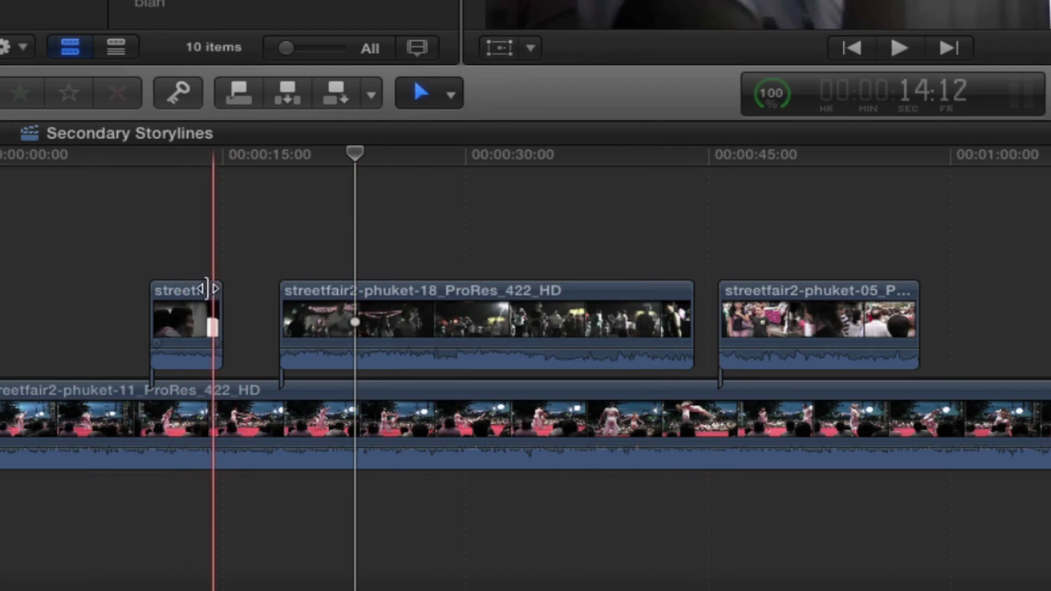
left_click_drag(185, 292, 241, 292)
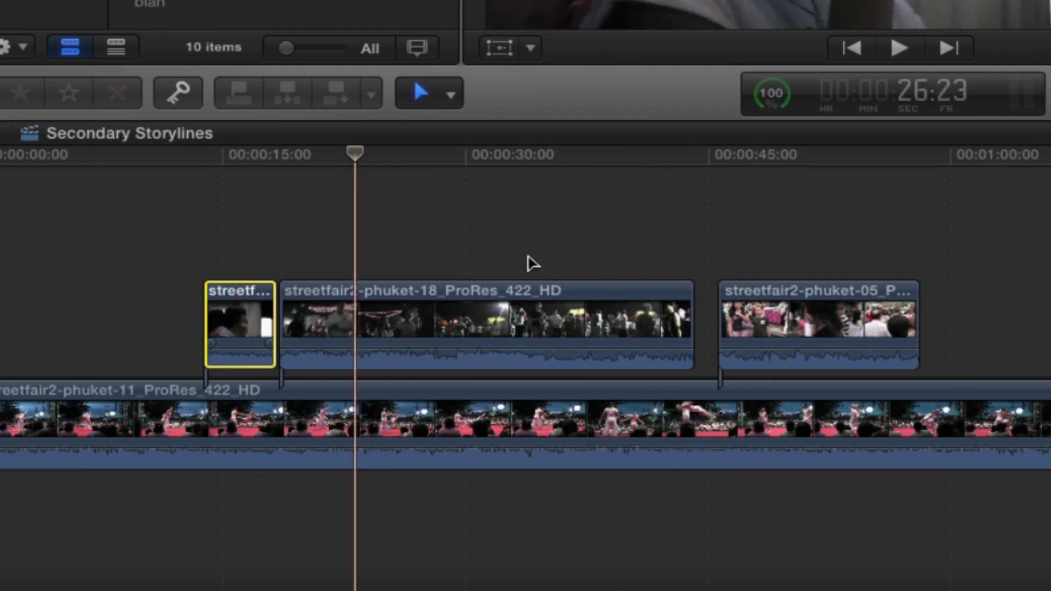
left_click_drag(797, 289, 780, 292)
left_click(572, 294)
left_click_drag(572, 294, 565, 292)
left_click(791, 288)
left_click_drag(791, 289, 788, 288)
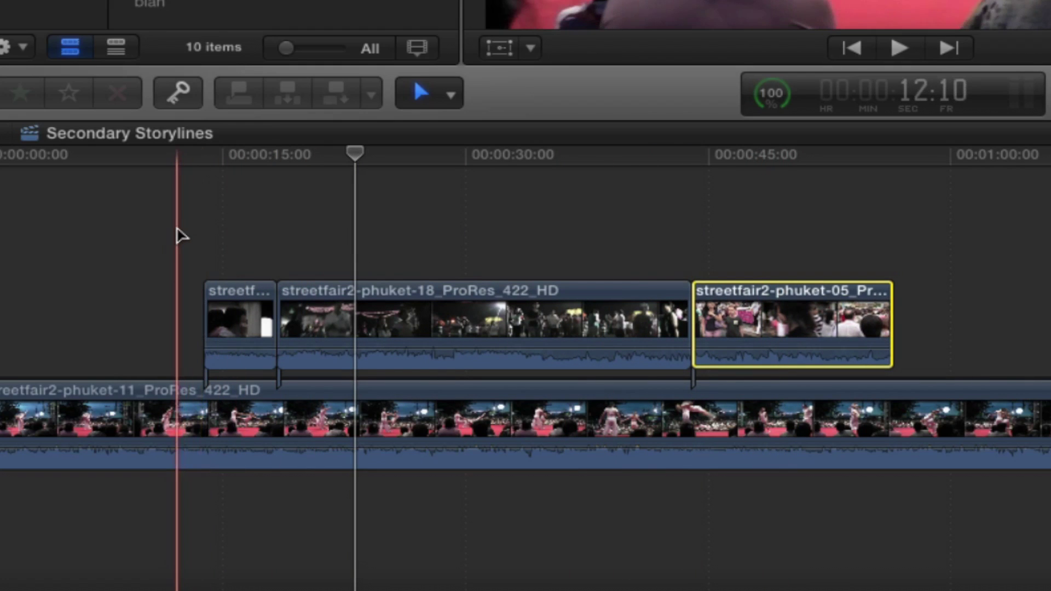
Select the three adjoining connected clips and create a secondary storyline from them
left_click_drag(176, 230, 971, 322)
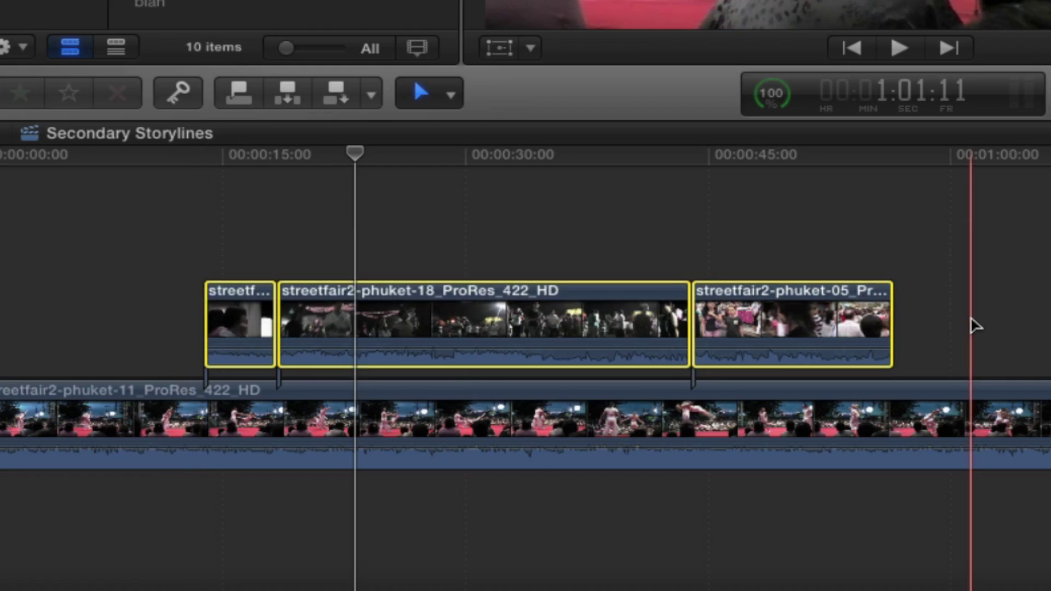
key("super+g")
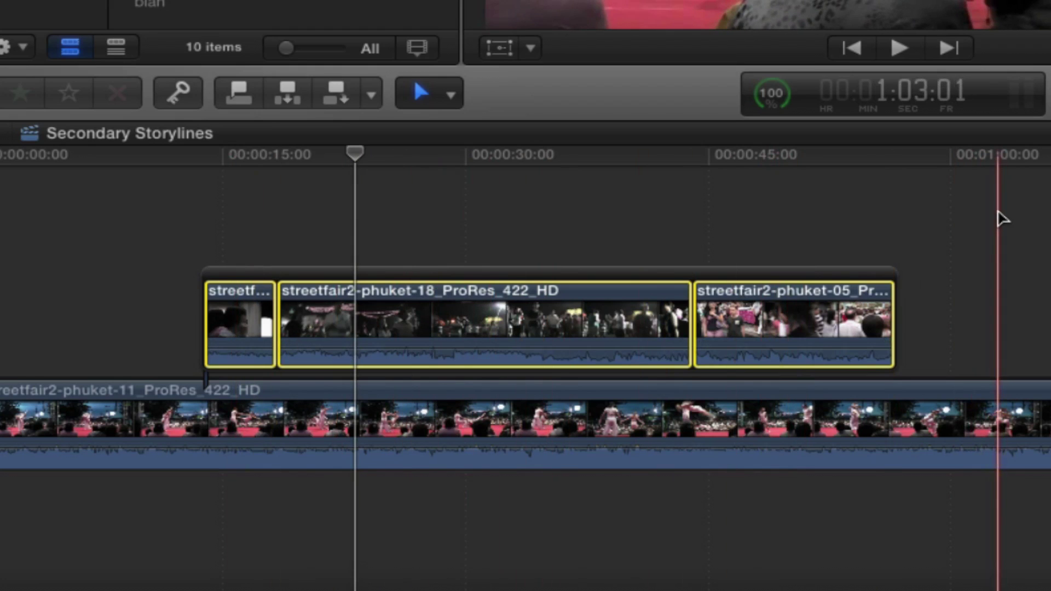
Apply cross dissolves to all the storyline's clips by overlapping their media, and undo the transitions
key("super+t")
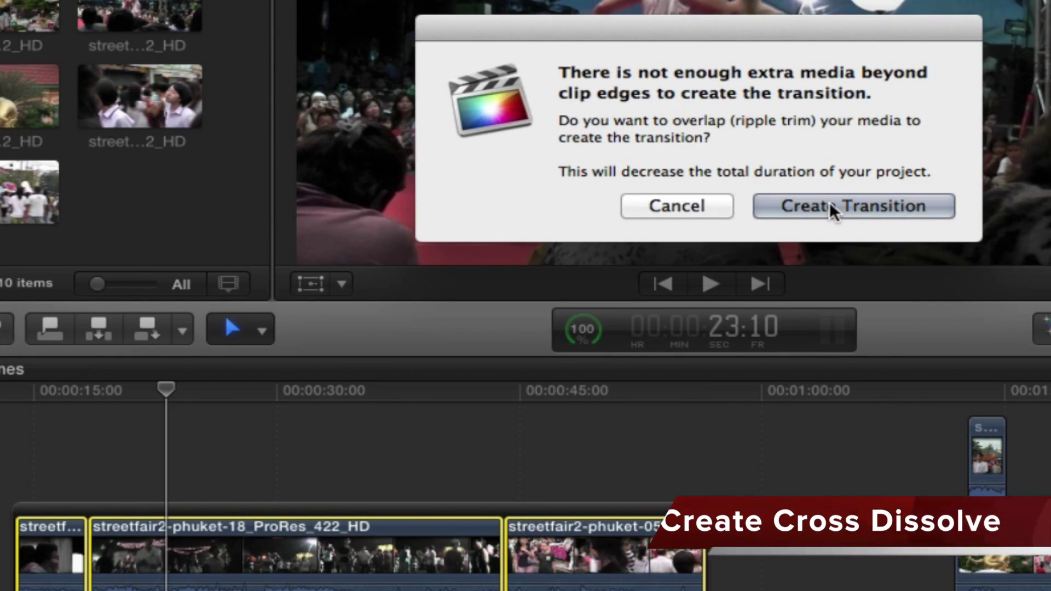
left_click(830, 206)
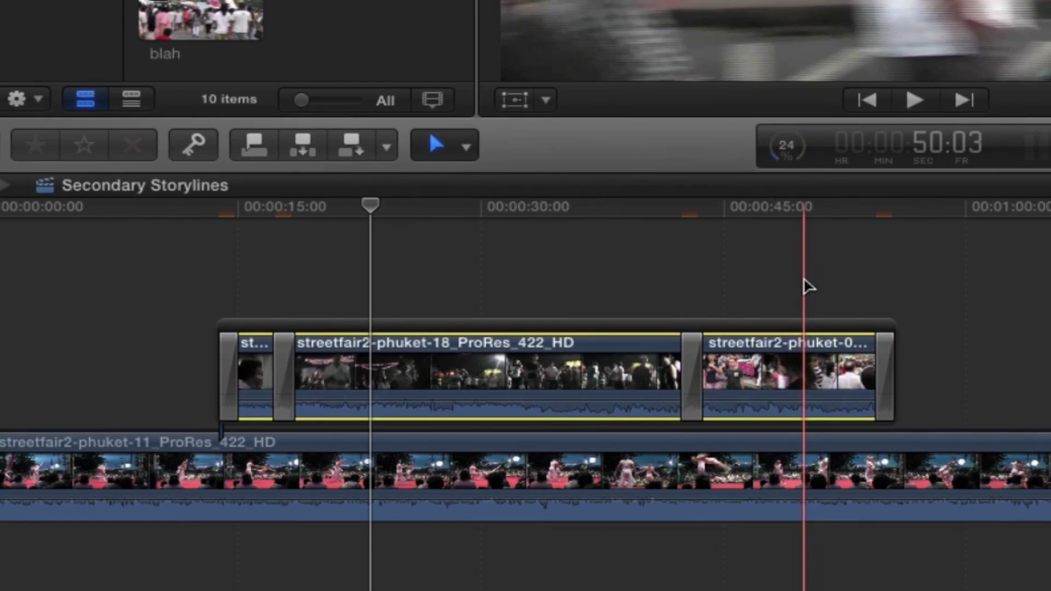
key("super+z")
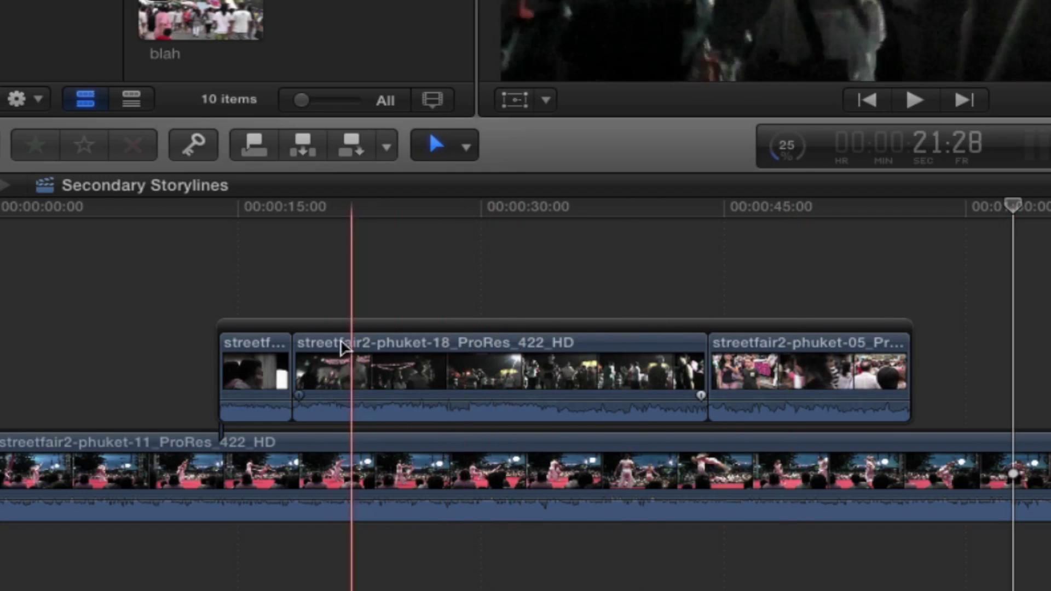
Select all three clips inside the storyline, start adding cross dissolves, and cancel the transition creation
left_click(258, 347)
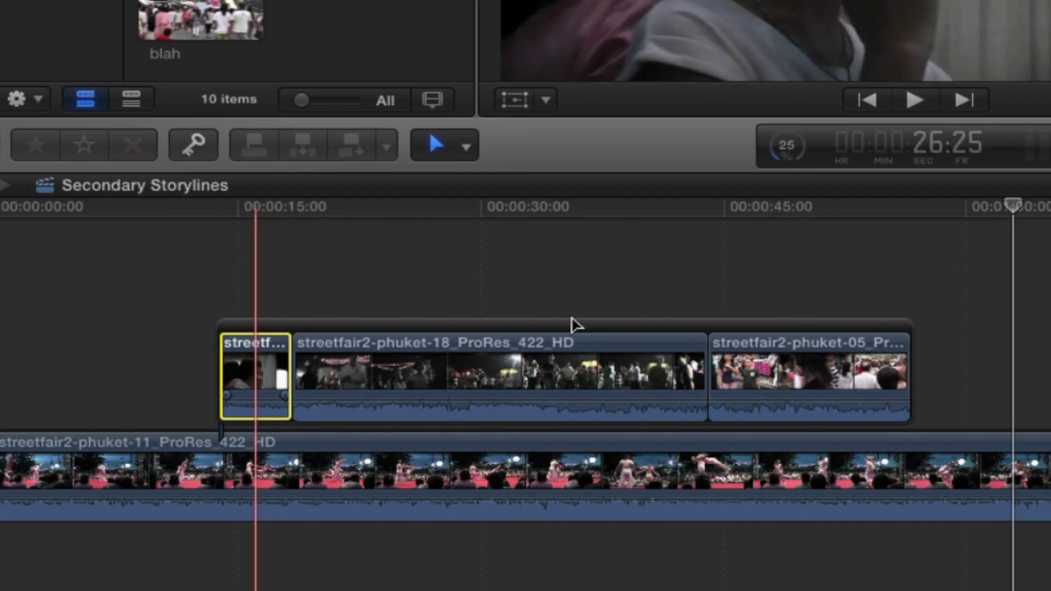
left_click(883, 345, "shift")
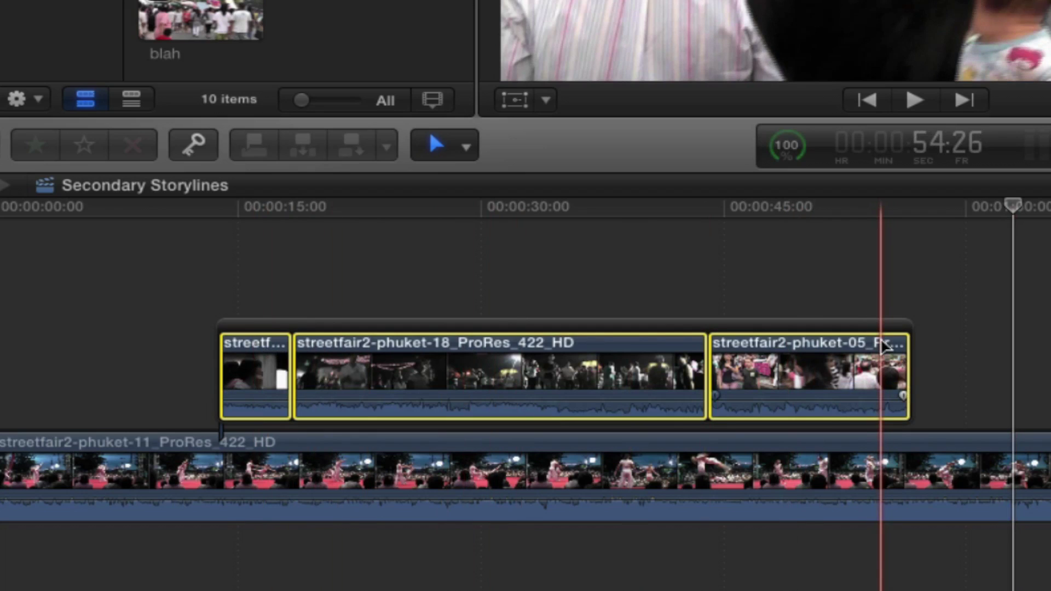
key("alt+g")
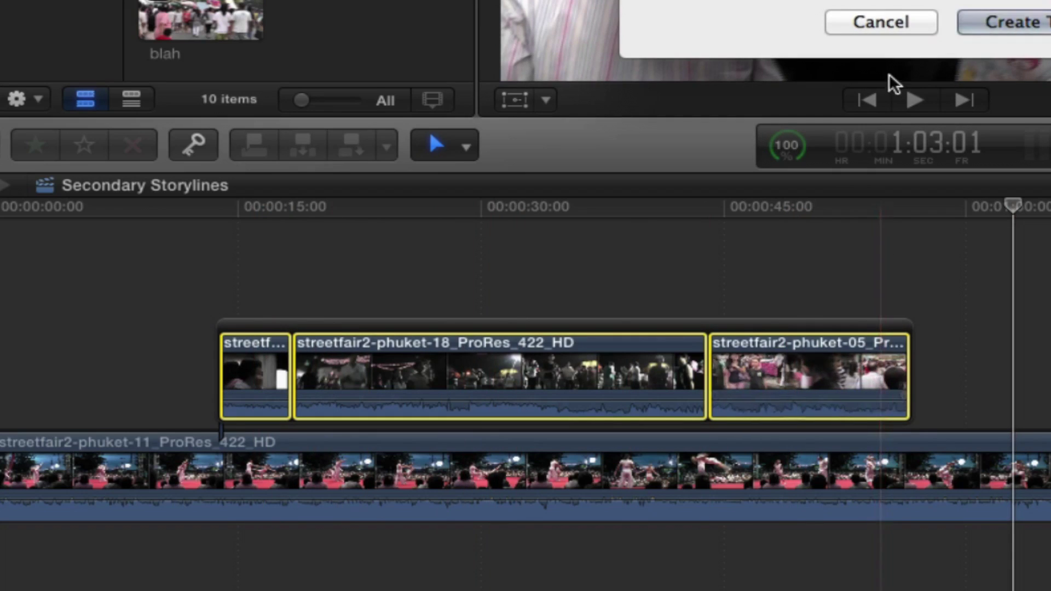
left_click(895, 17)
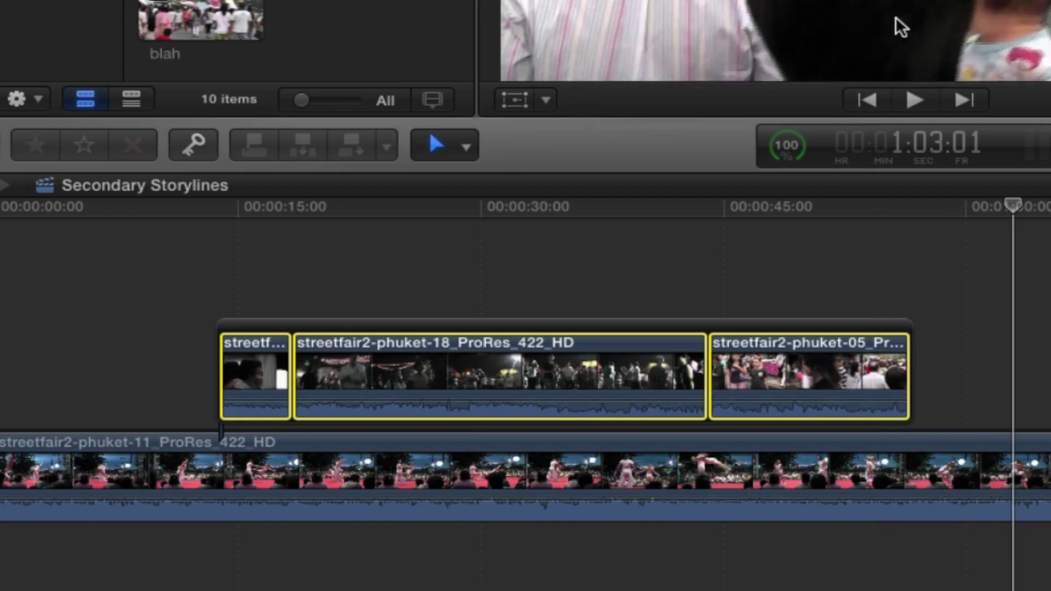
left_click(695, 265)
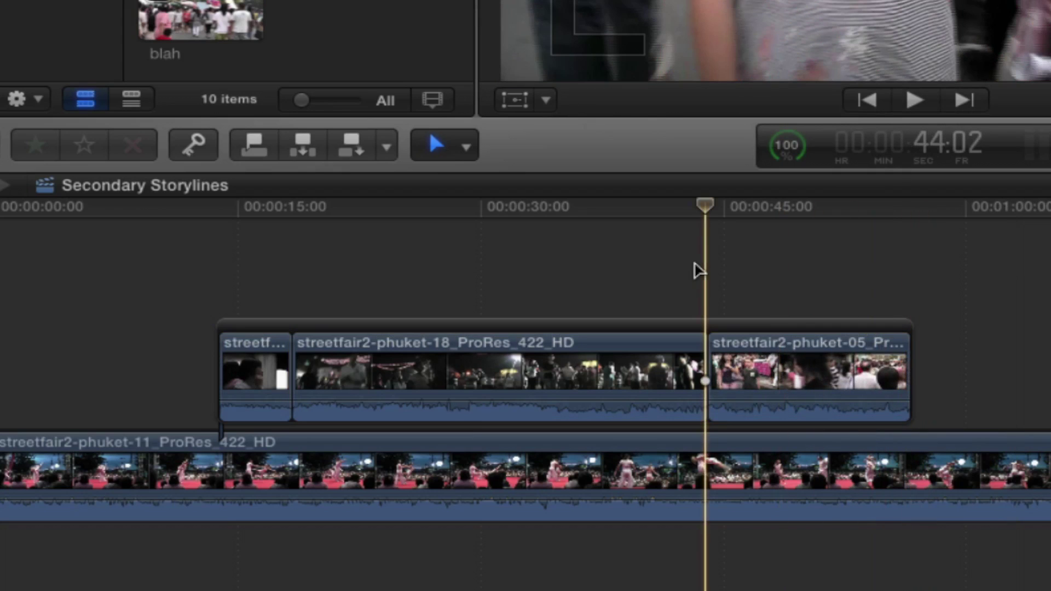
Move the streetfair2-phuket-18 clip out of the storyline with the Select tool, placing it after the storyline, and undo the move
left_click(718, 328)
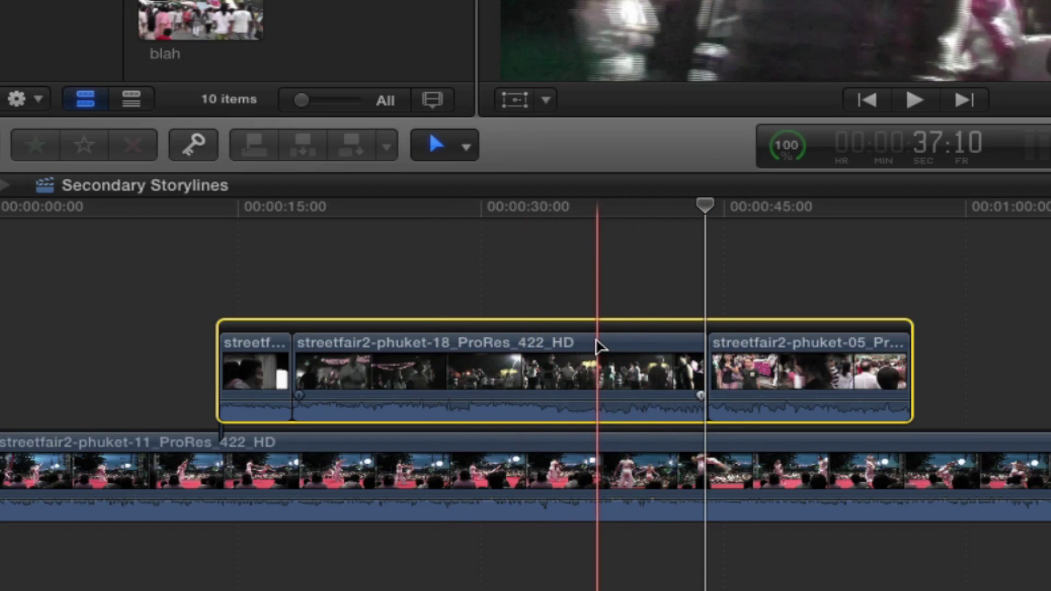
left_click(467, 147)
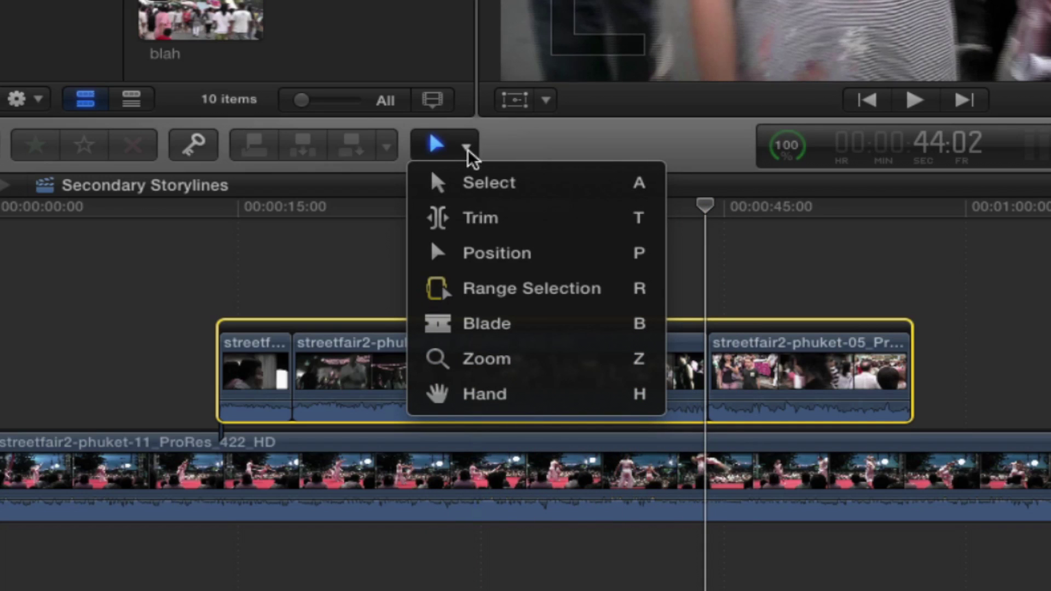
left_click(482, 184)
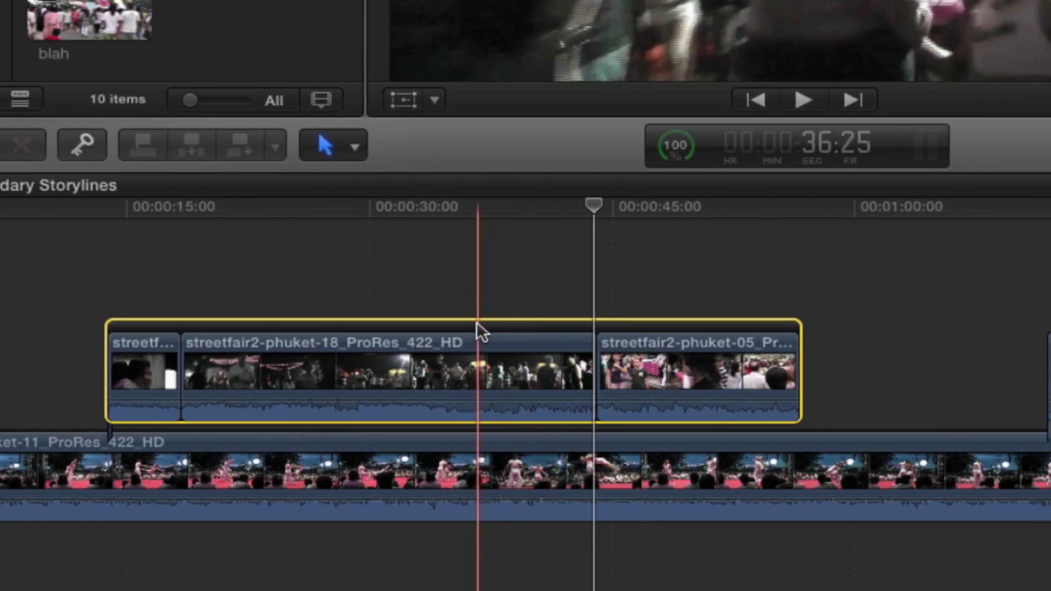
left_click_drag(379, 341, 644, 252)
left_click_drag(550, 252, 661, 326)
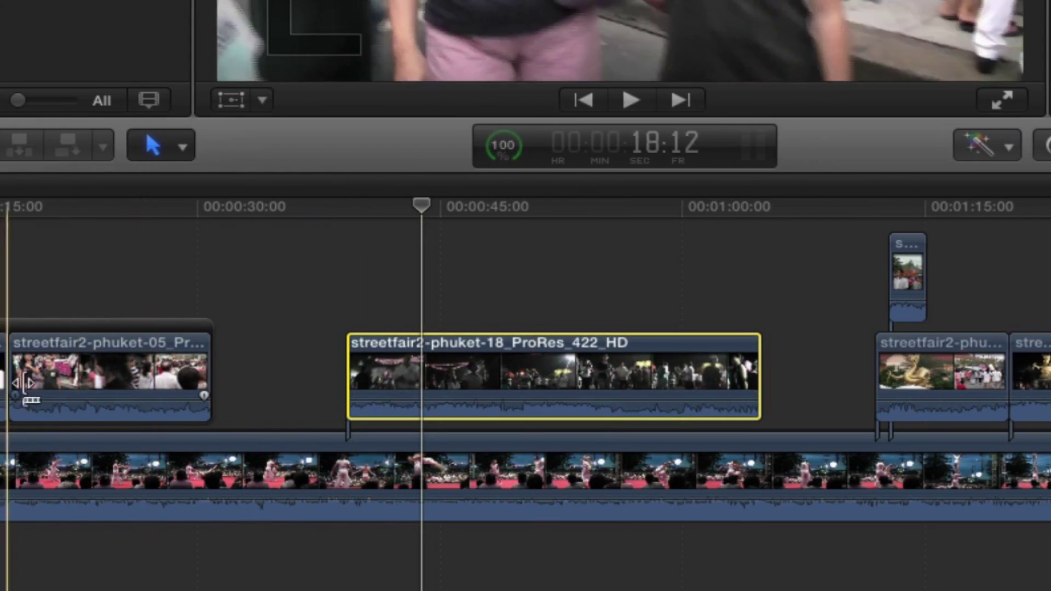
key("super+z")
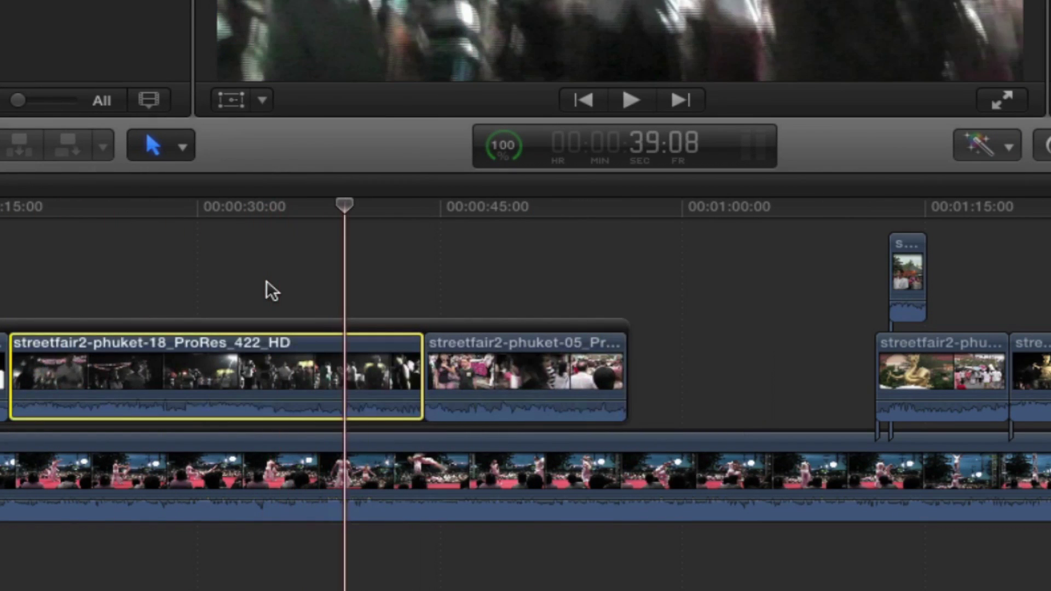
Move the streetfair2-phuket-18 clip out past the storyline's end with the Position tool, and undo the move
left_click(182, 146)
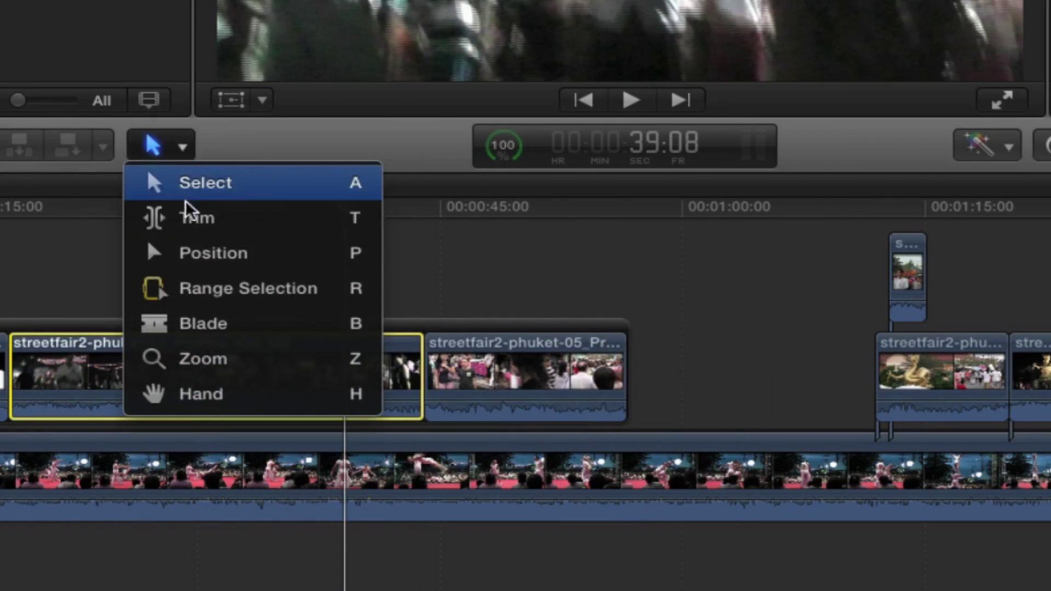
left_click(206, 254)
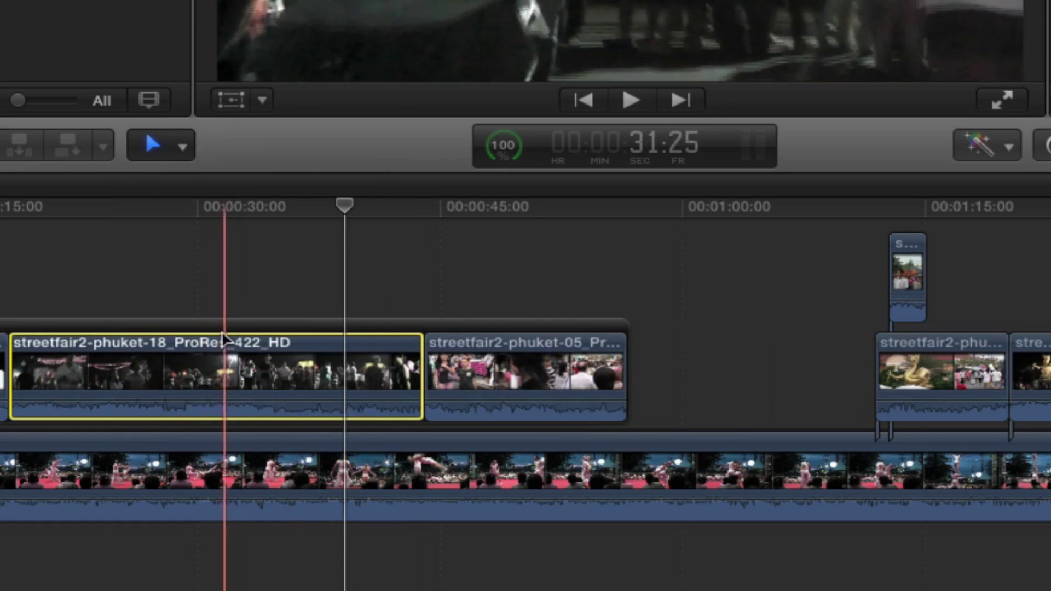
left_click_drag(222, 348, 864, 347)
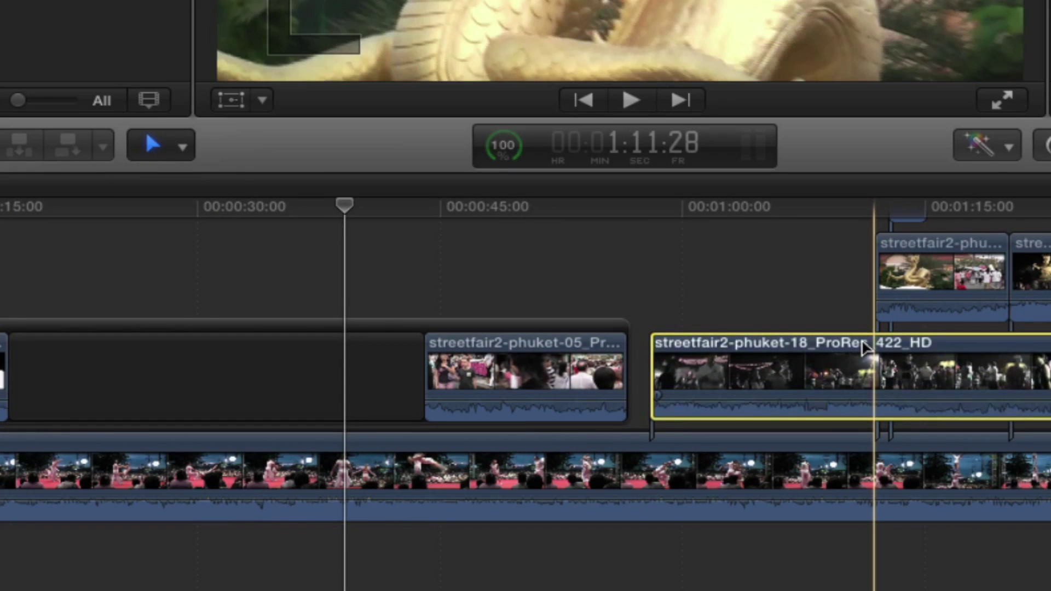
key("super+z")
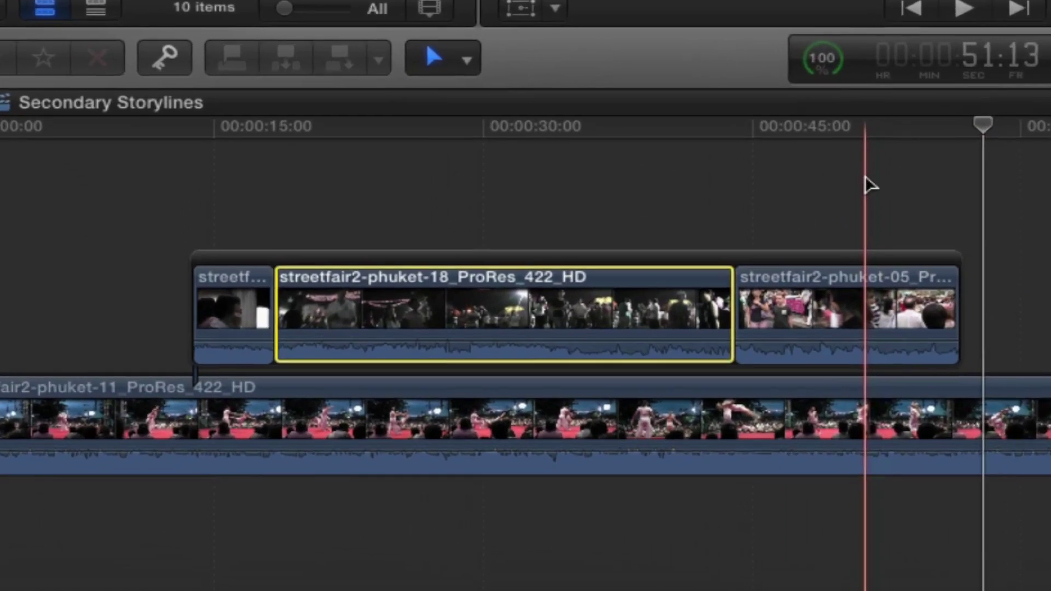
Return to the Select tool and add a cross dissolve to the end edge of the storyline's last clip, streetfair2-phuket-05
left_click(484, 358)
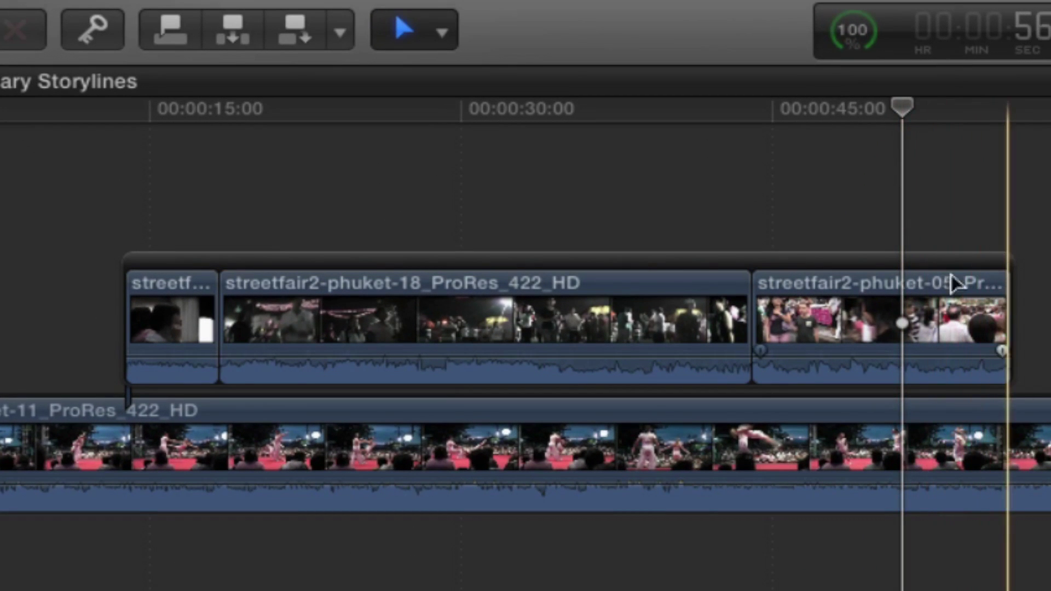
left_click(438, 31)
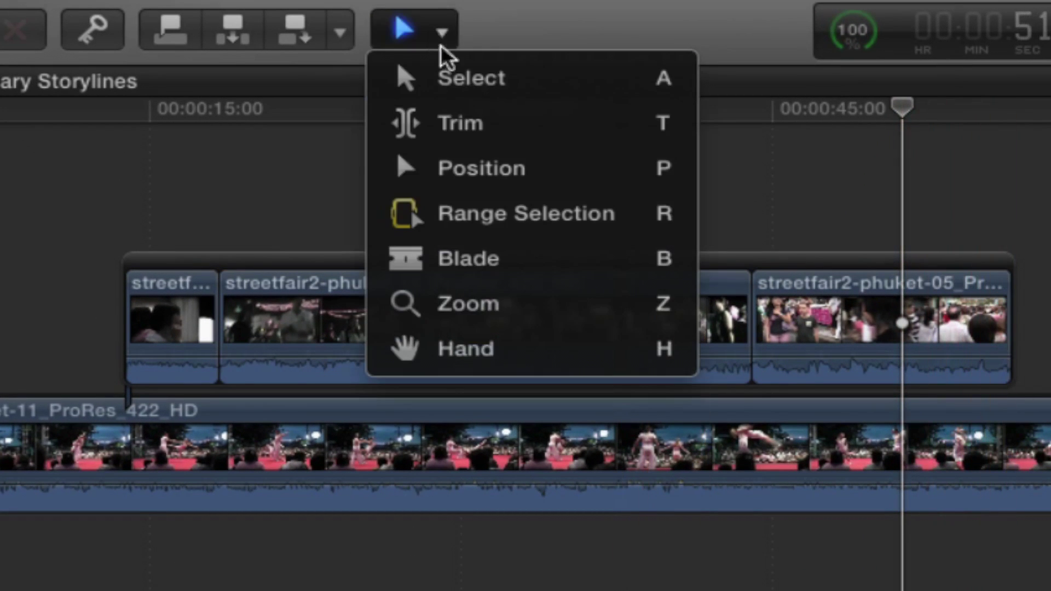
left_click(464, 80)
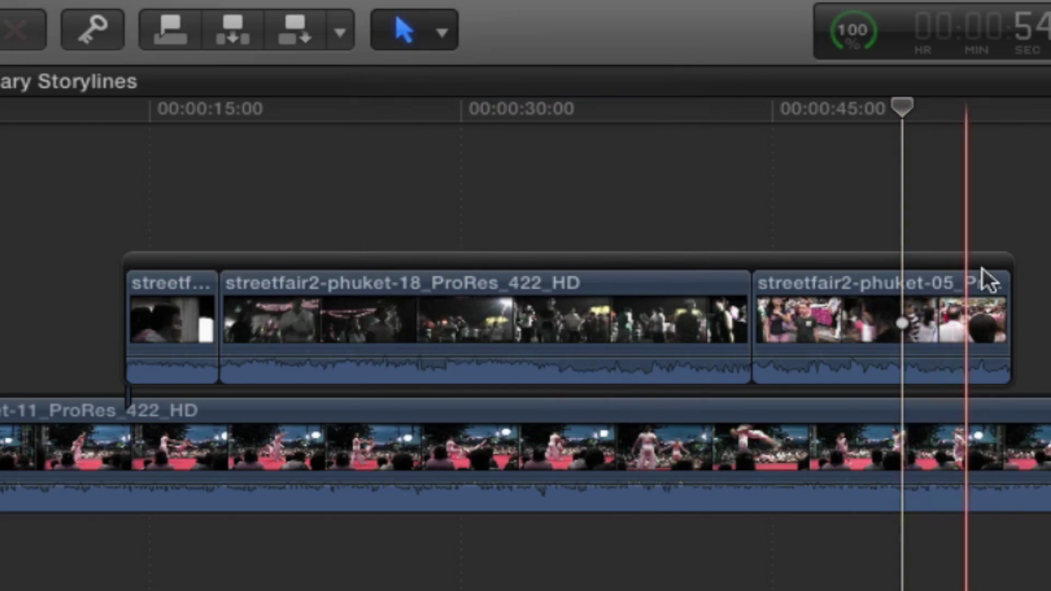
left_click(1005, 286)
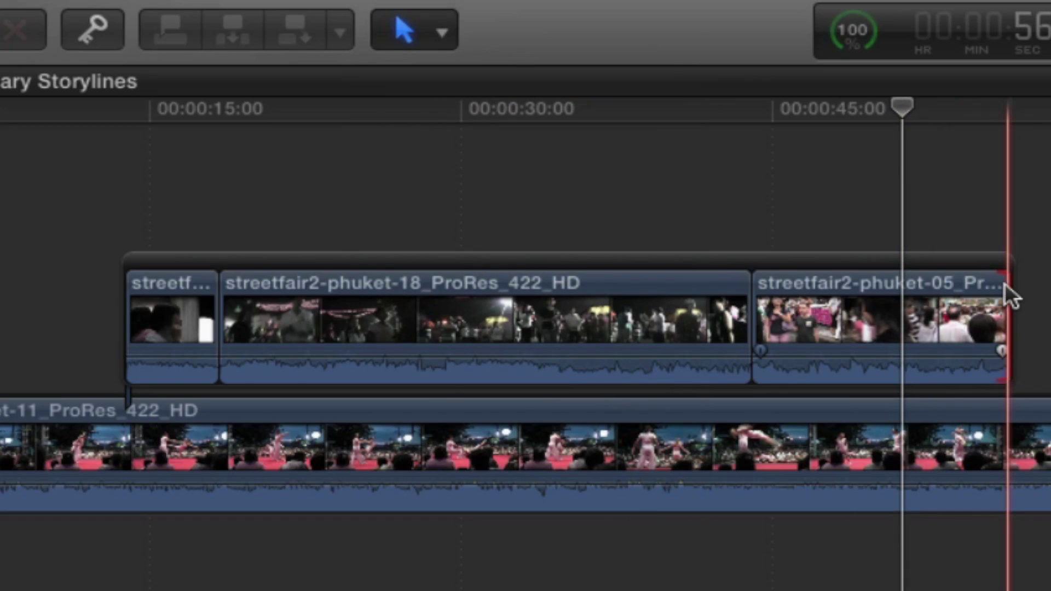
key("super+t")
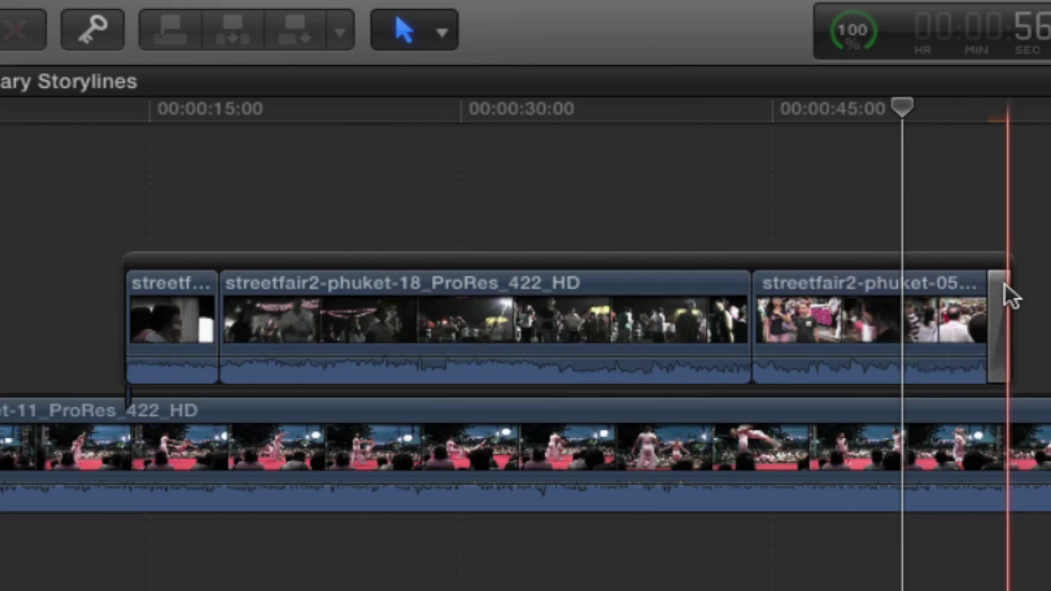